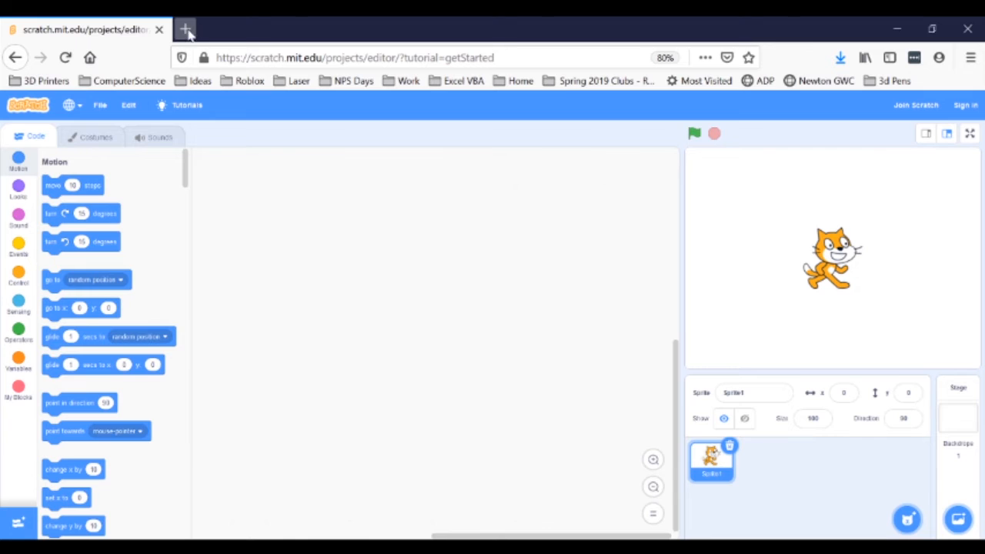
{"action": "left_click", "coordinate": [186, 29]}
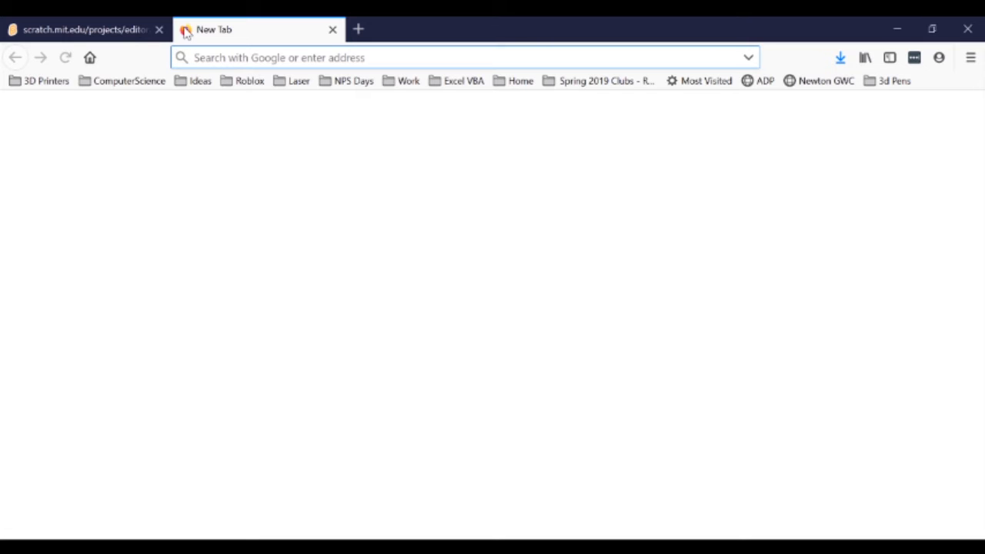
{"action": "type", "text": "w"}
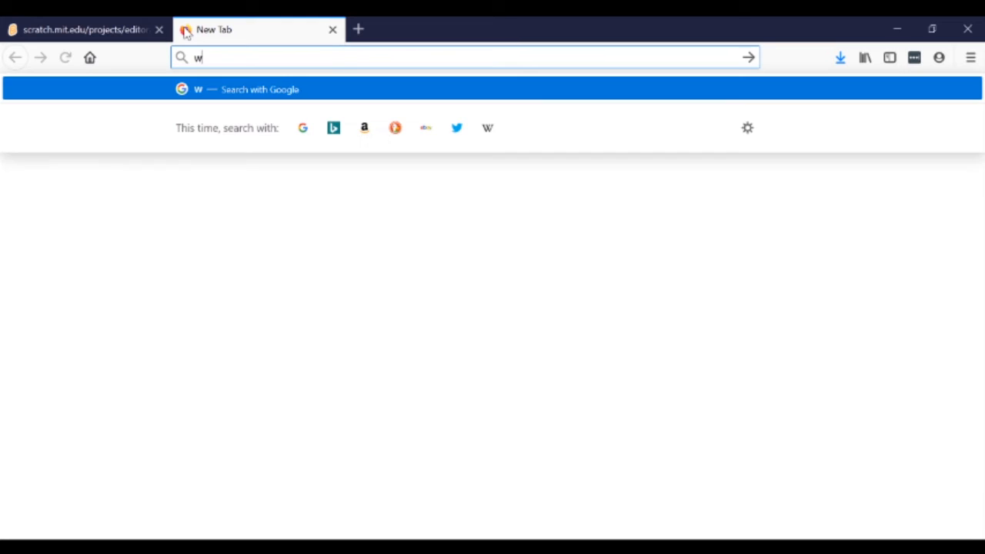
{"action": "type", "text": "ww.ma"}
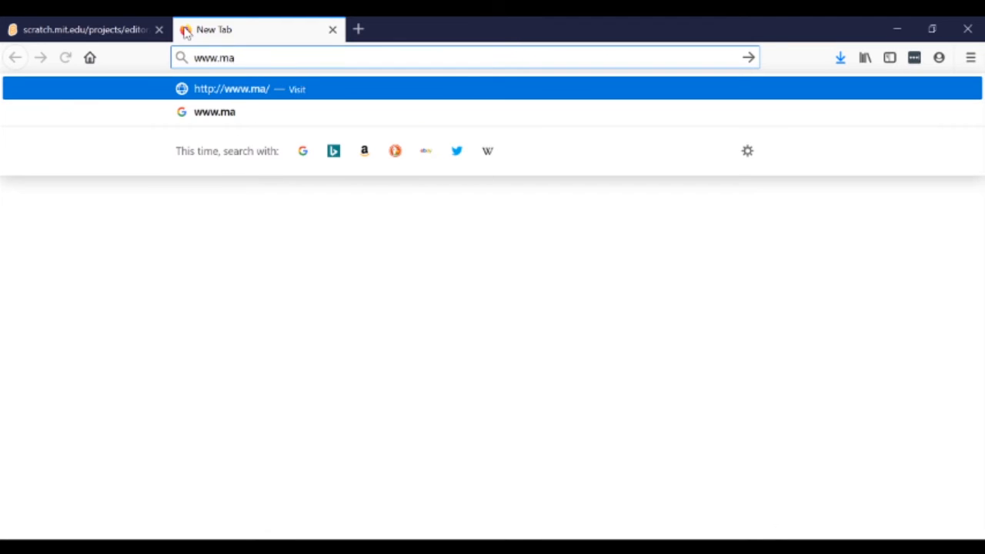
{"action": "type", "text": "zegenerat"}
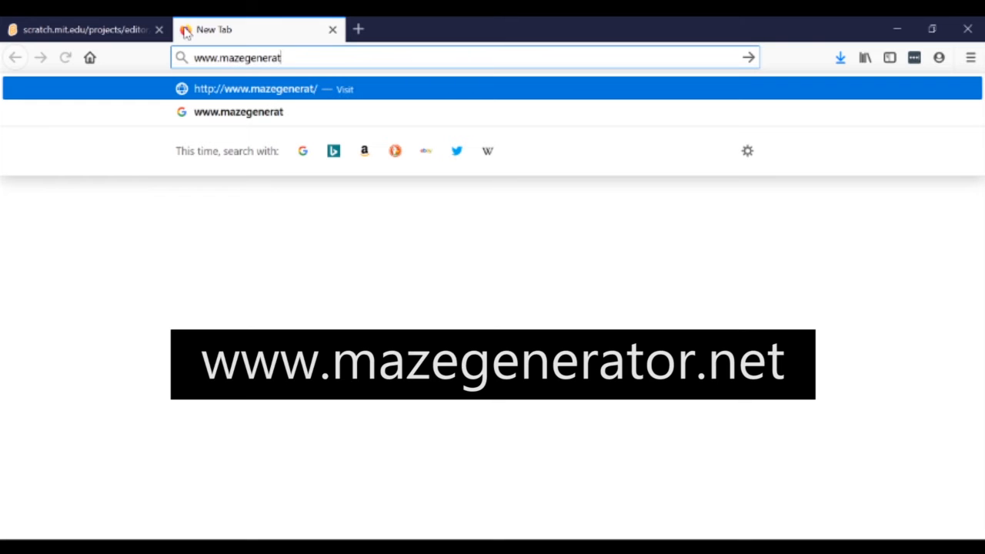
{"action": "type", "text": "or.net"}
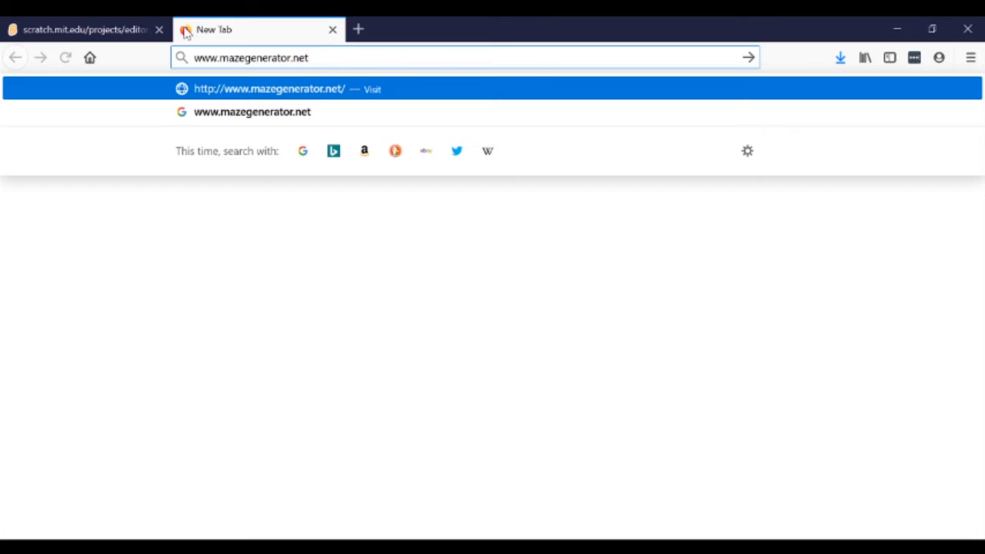
{"action": "key", "text": "Return"}
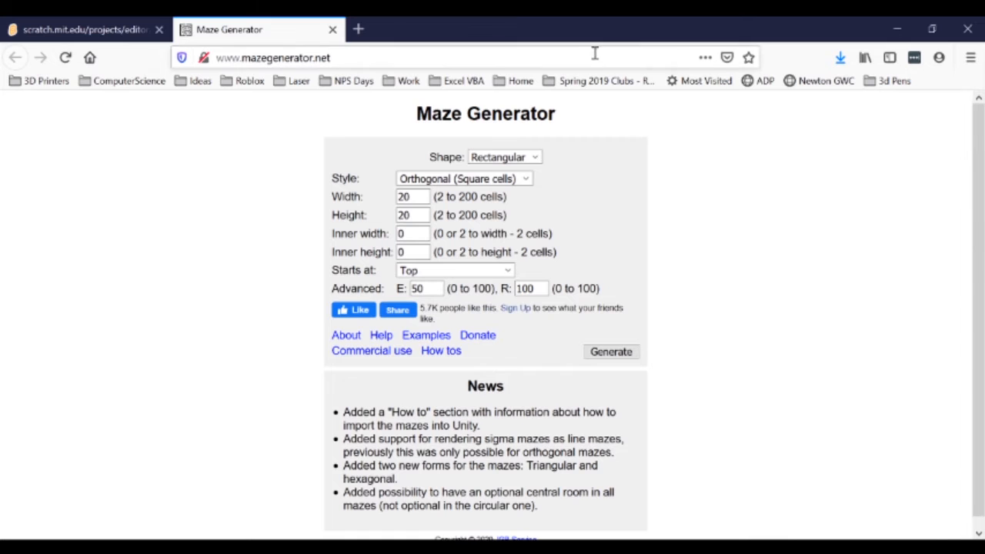
Generate a 20 by 20 rectangular maze with square cells and download it as a PNG file
{"action": "left_click", "coordinate": [612, 352]}
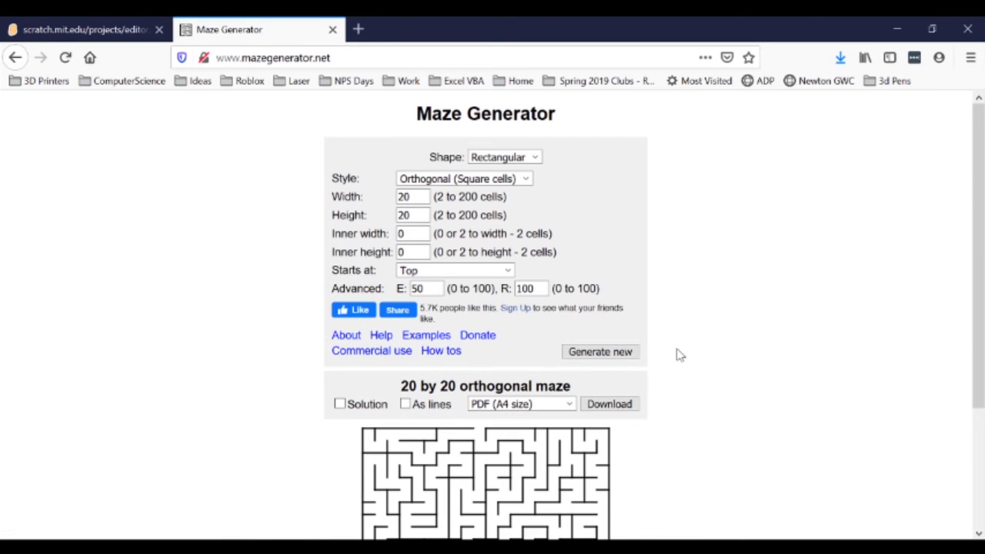
{"action": "scroll", "coordinate": [679, 354], "scroll_direction": "down", "scroll_amount": 2}
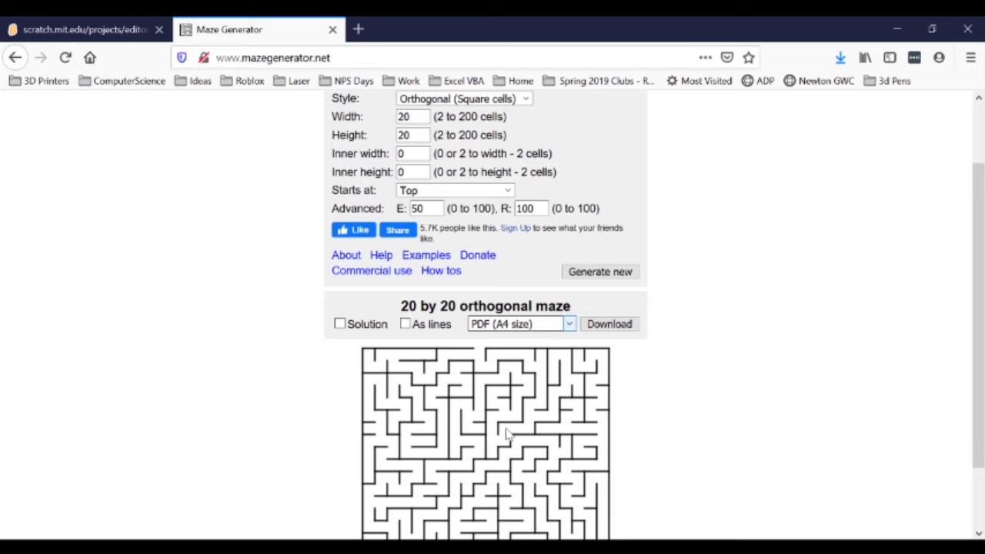
{"action": "left_click", "coordinate": [504, 496]}
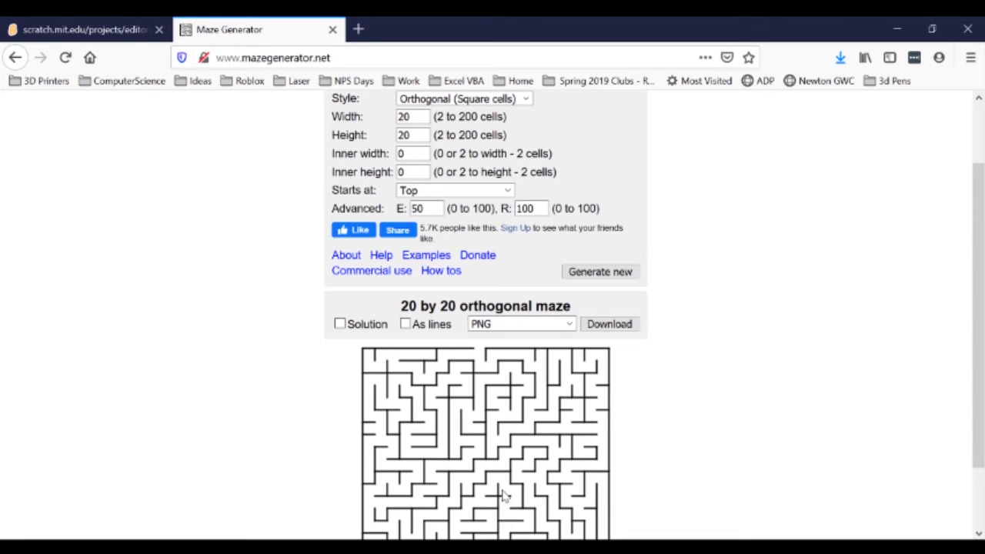
{"action": "left_click", "coordinate": [620, 326]}
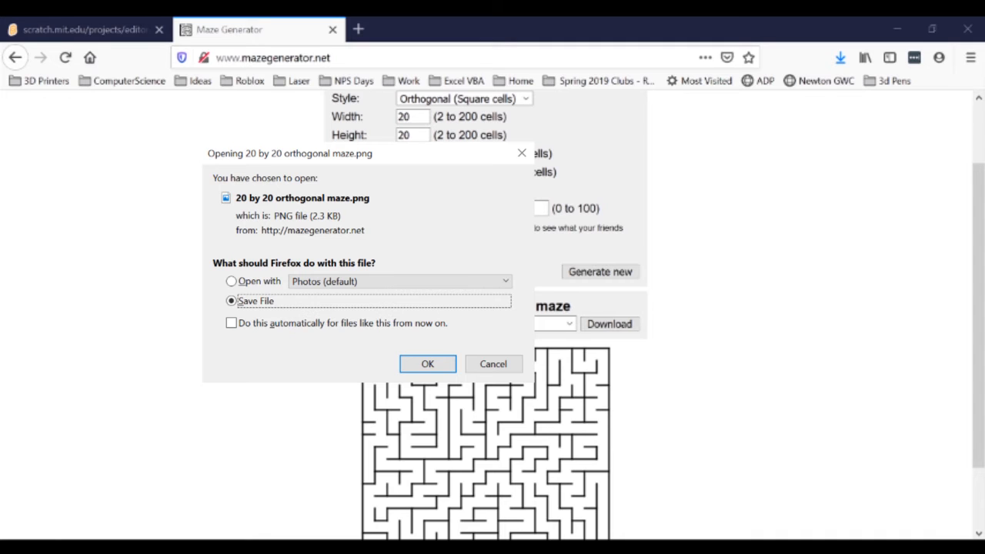
{"action": "key", "text": "Return"}
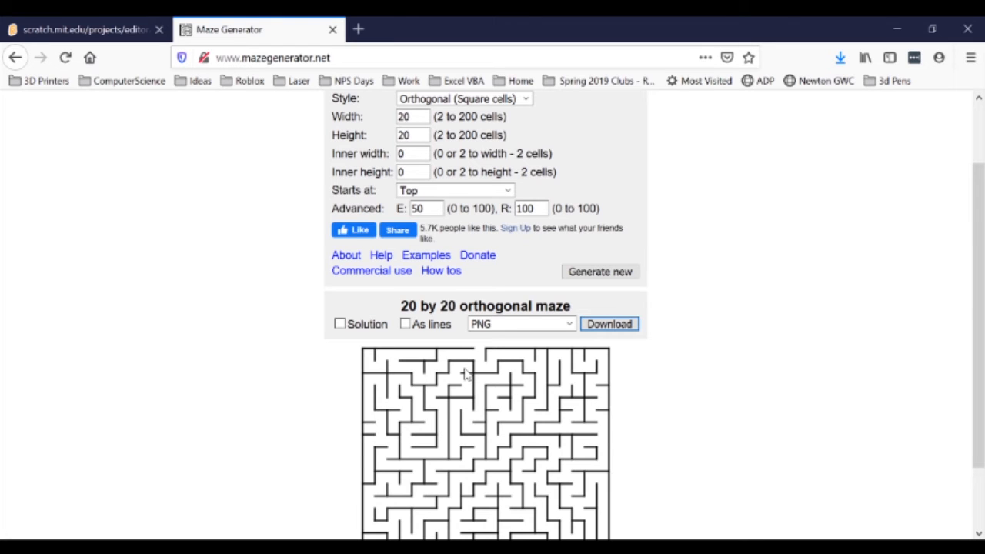
Close the maze website, return to the Scratch project and upload 20 by 20 orthogonal maze.png as a backdrop
{"action": "left_click", "coordinate": [332, 30]}
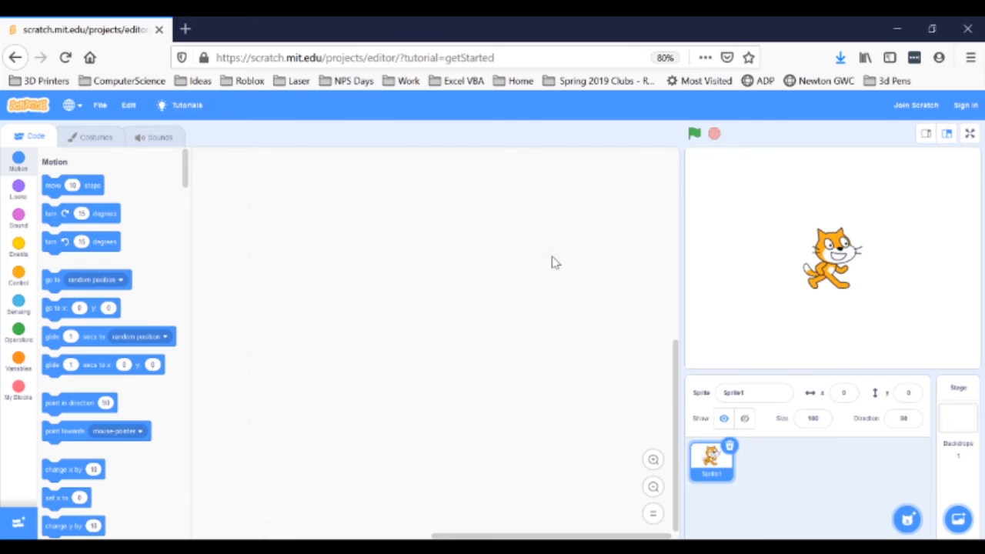
{"action": "mouse_move", "coordinate": [974, 523]}
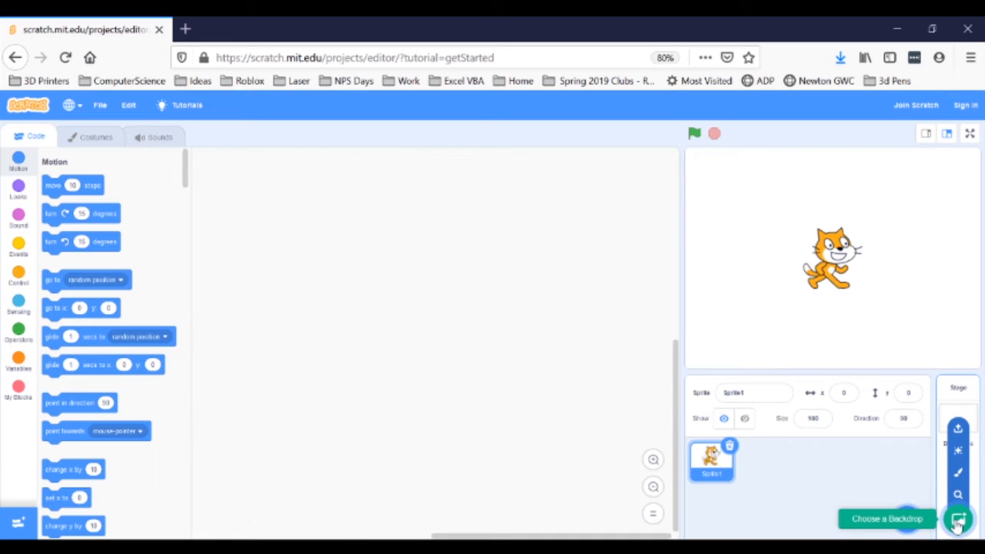
{"action": "left_click", "coordinate": [958, 429]}
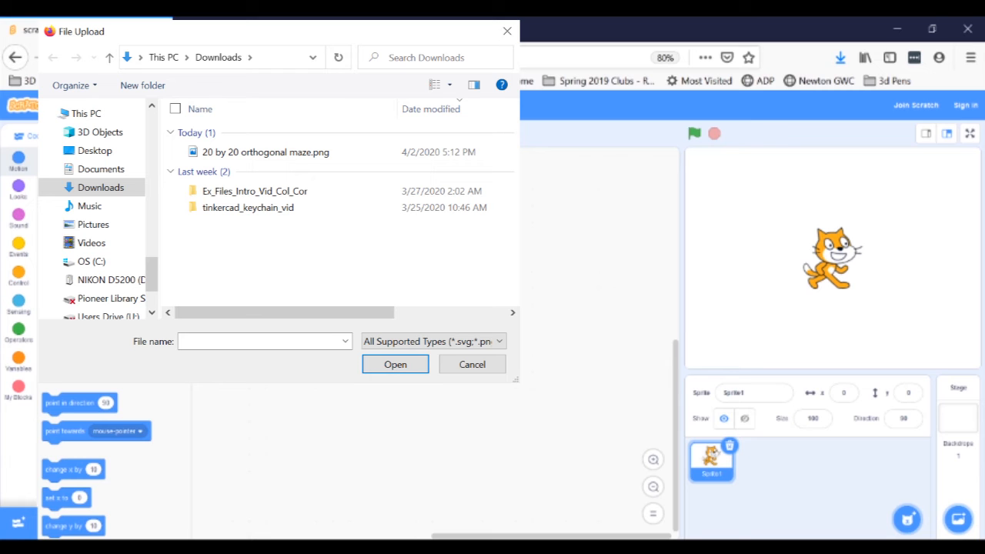
{"action": "double_click", "coordinate": [266, 152]}
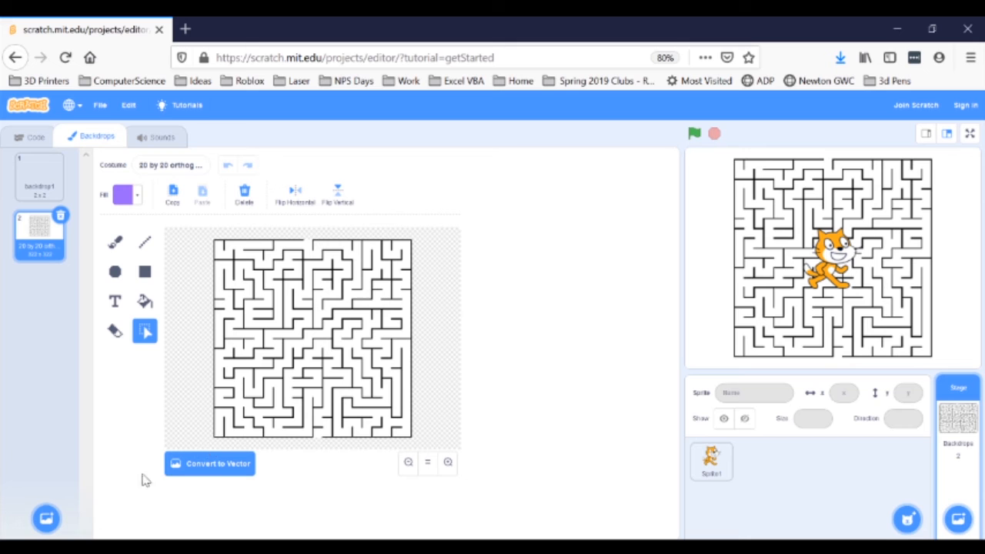
Convert the maze backdrop to vector and enlarge it to fill the full height of the canvas
{"action": "left_click", "coordinate": [201, 465]}
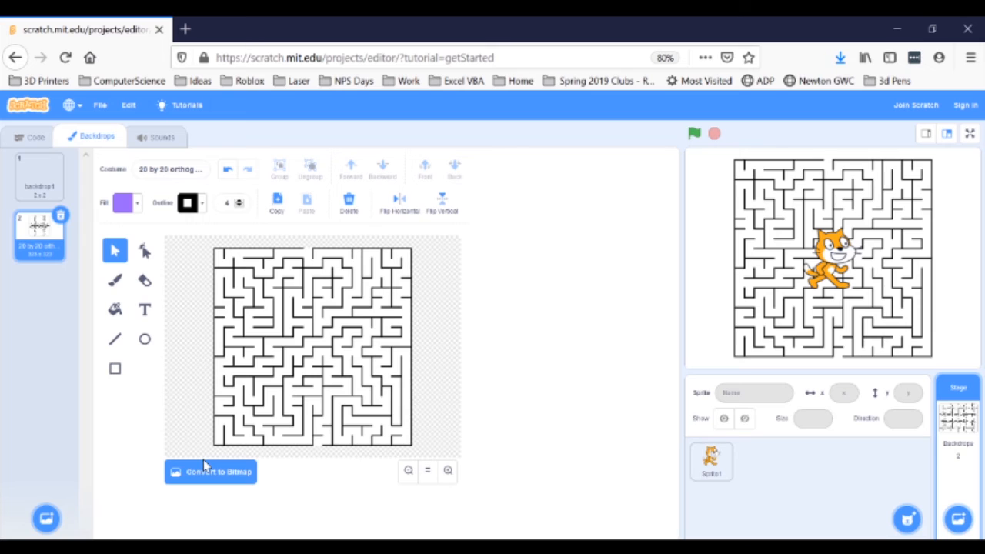
{"action": "left_click", "coordinate": [310, 357]}
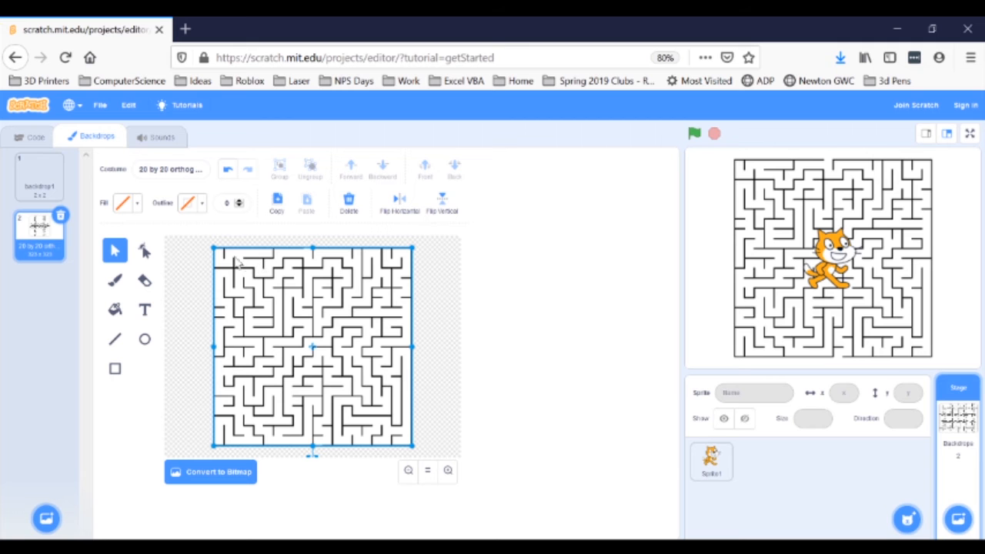
{"action": "left_click_drag", "start_coordinate": [214, 248], "coordinate": [200, 239]}
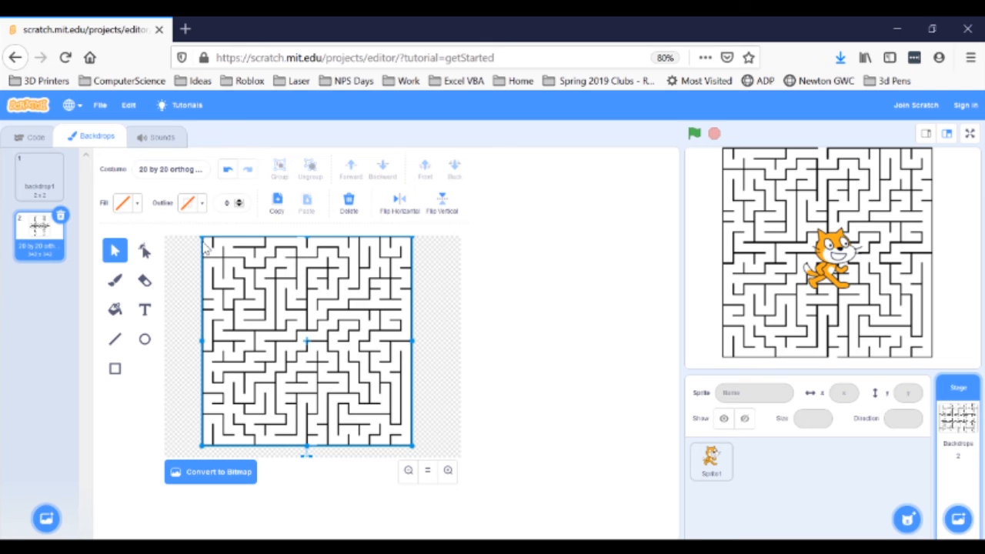
{"action": "left_click_drag", "start_coordinate": [412, 446], "coordinate": [426, 466]}
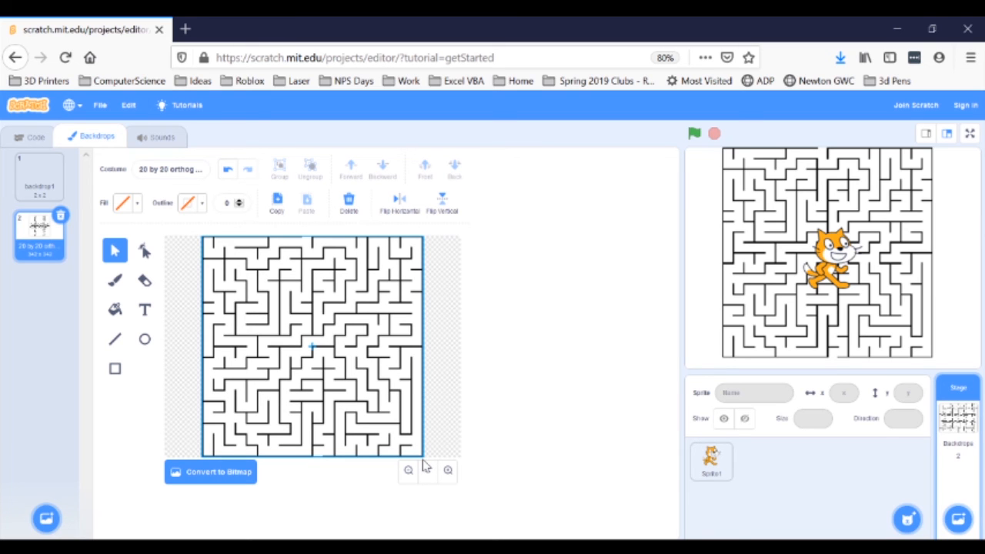
{"action": "left_click_drag", "start_coordinate": [425, 467], "coordinate": [425, 466]}
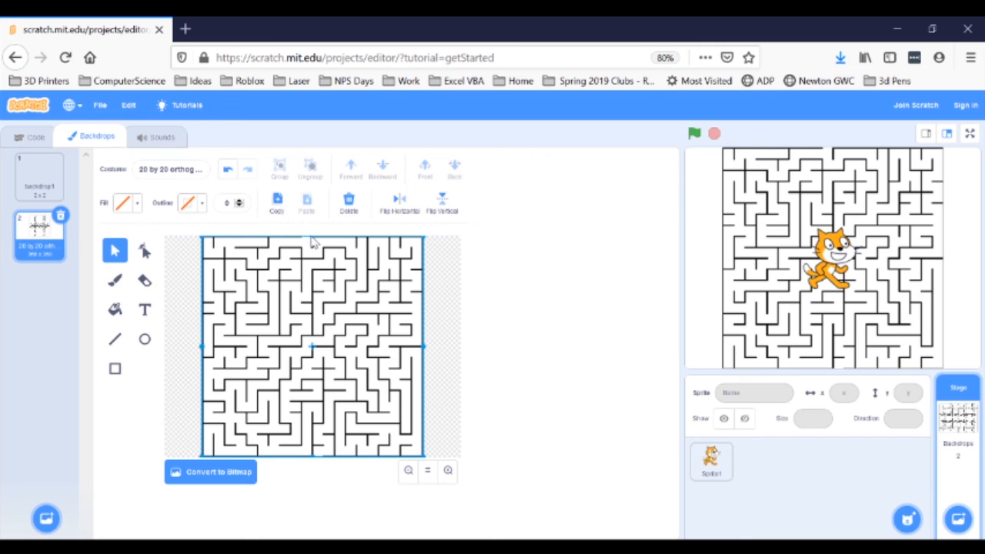
{"action": "left_click", "coordinate": [442, 323]}
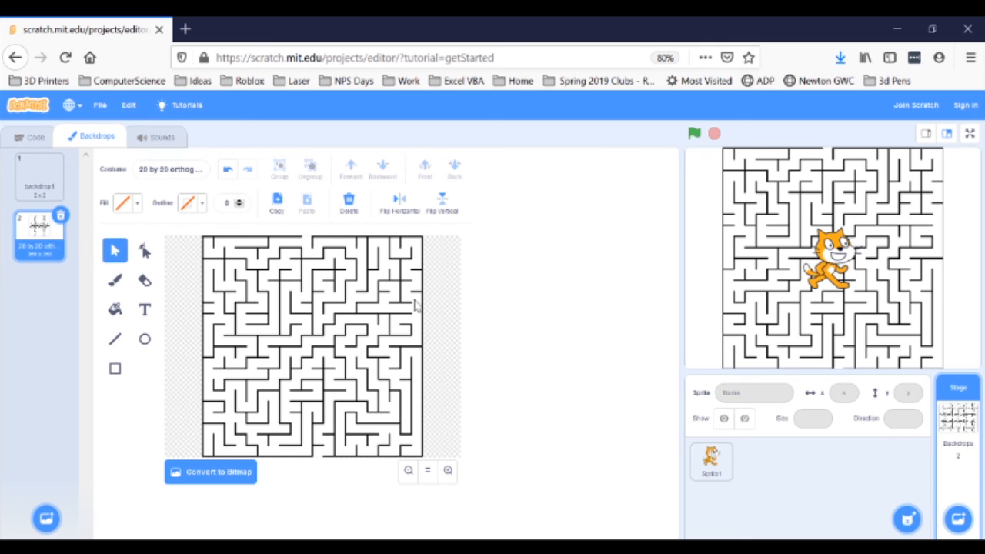
Rename the maze backdrop as Maze
{"action": "left_click", "coordinate": [188, 168]}
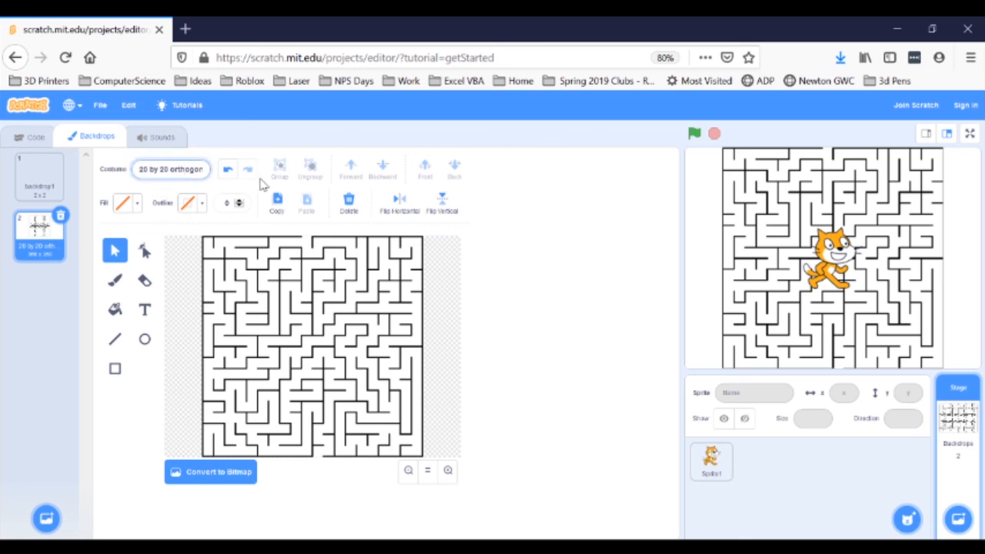
{"action": "type", "text": "al maze(1)"}
{"action": "key", "text": "Left"}
{"action": "key", "text": "Left"}
{"action": "key", "text": "Left"}
{"action": "key", "text": "BackSpace"}
{"action": "key", "text": "BackSpace"}
{"action": "key", "text": "BackSpace"}
{"action": "key", "text": "BackSpace"}
{"action": "key", "text": "BackSpace"}
{"action": "key", "text": "BackSpace"}
{"action": "key", "text": "BackSpace"}
{"action": "key", "text": "BackSpace"}
{"action": "key", "text": "BackSpace"}
{"action": "key", "text": "BackSpace"}
{"action": "key", "text": "BackSpace"}
{"action": "key", "text": "BackSpace"}
{"action": "key", "text": "BackSpace"}
{"action": "key", "text": "BackSpace"}
{"action": "key", "text": "BackSpace"}
{"action": "key", "text": "BackSpace"}
{"action": "key", "text": "BackSpace"}
{"action": "key", "text": "BackSpace"}
{"action": "key", "text": "BackSpace"}
{"action": "key", "text": "BackSpace"}
{"action": "key", "text": "Delete"}
{"action": "key", "text": "Delete"}
{"action": "key", "text": "Delete"}
{"action": "type", "text": "M"}
Delete the blank backdrop1 from the stage's backdrops
{"action": "left_click", "coordinate": [39, 189]}
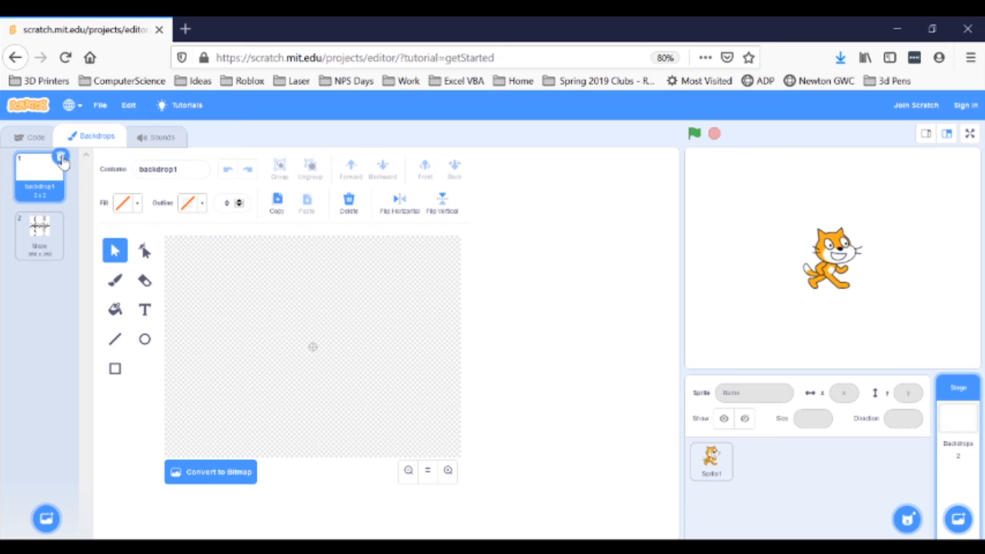
{"action": "left_click", "coordinate": [61, 157]}
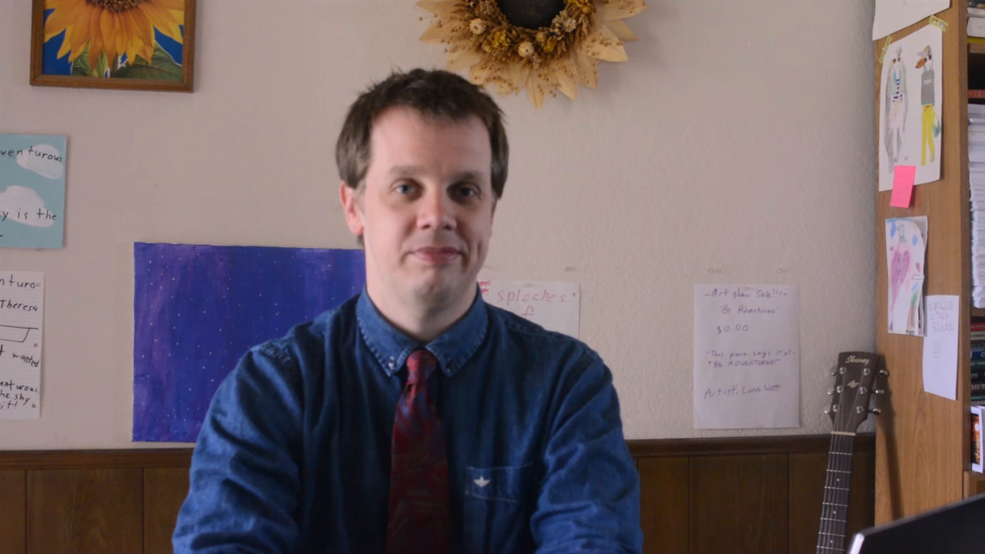